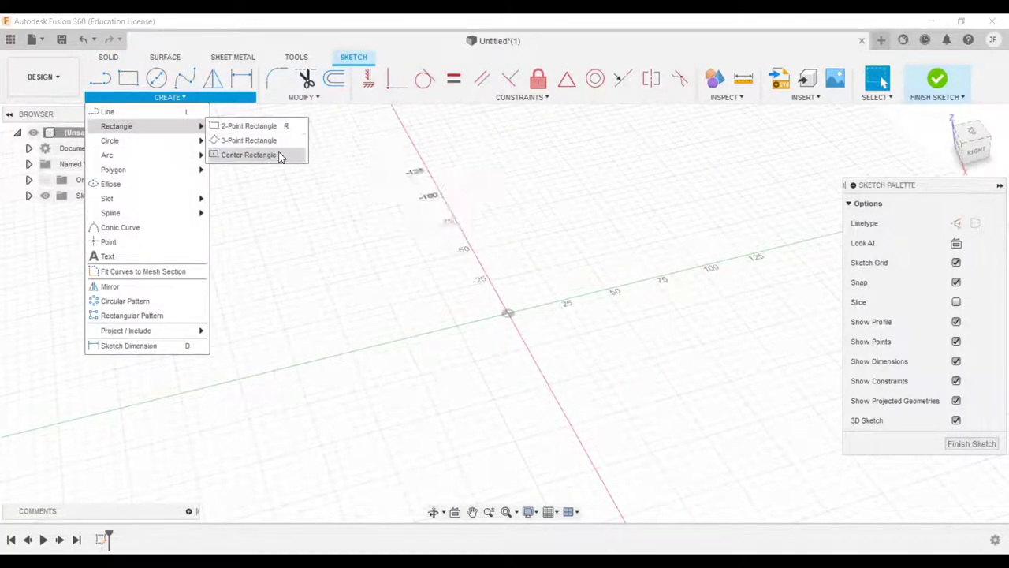
Step: Draw a centre rectangle anchored at the sketch origin
{"action": "left_click", "coordinate": [280, 156]}
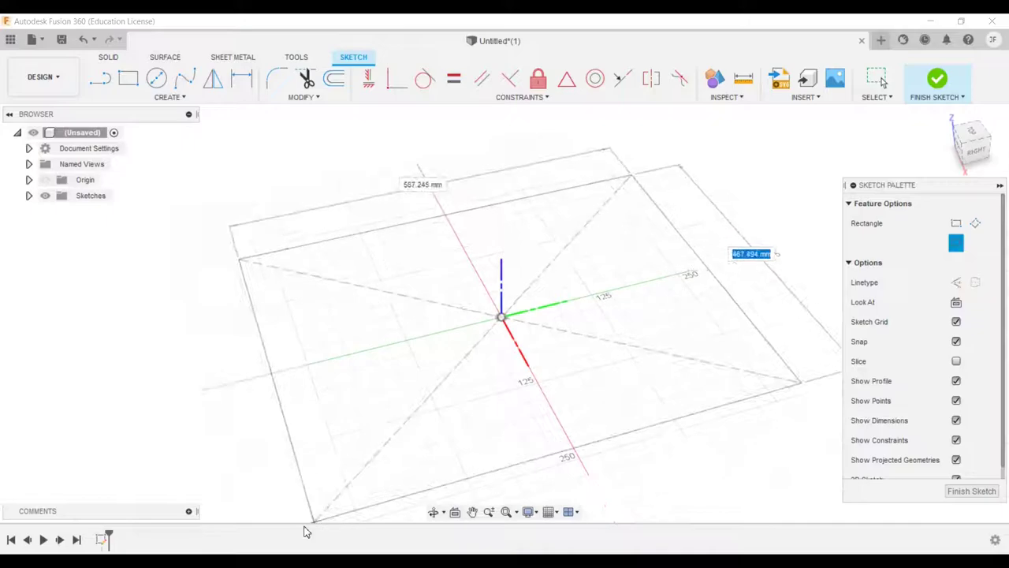
{"action": "left_click", "coordinate": [313, 522]}
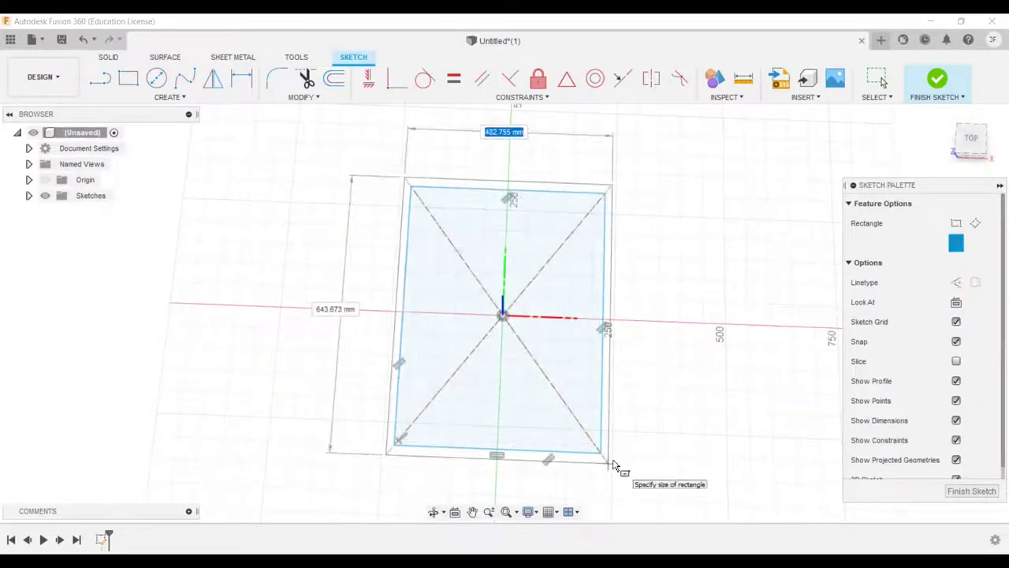
{"action": "middle_click_drag", "start_coordinate": [613, 465], "coordinate": [604, 401], "text": "shift"}
{"action": "key", "text": "Escape"}
{"action": "middle_click_drag", "start_coordinate": [559, 326], "coordinate": [522, 288], "text": "shift"}
{"action": "scroll", "coordinate": [523, 289], "scroll_direction": "up", "scroll_amount": 5}
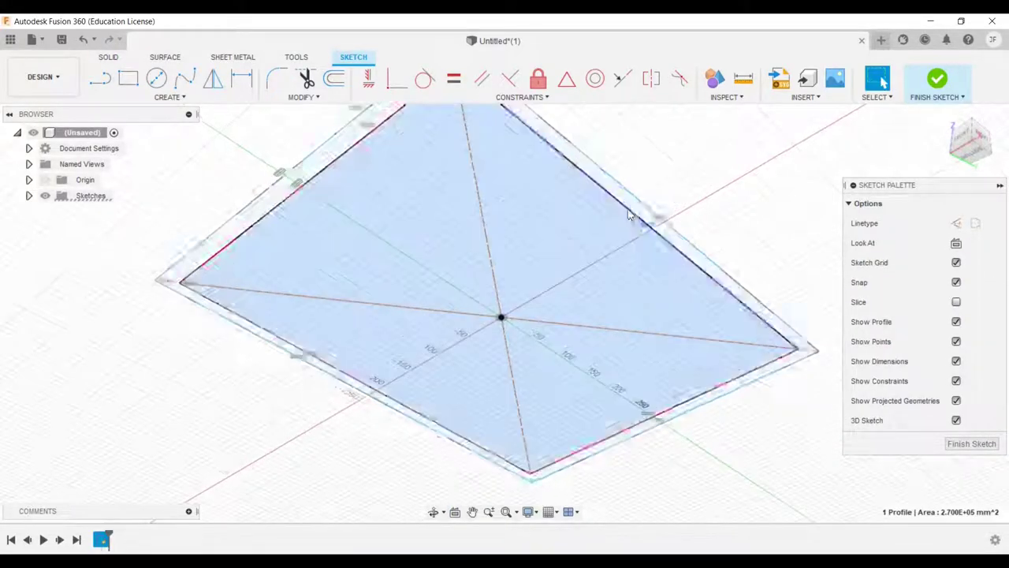
Step: Extrude the rectangle -80 mm into a solid box
{"action": "key", "text": "e"}
{"action": "mouse_move", "coordinate": [590, 259]}
{"action": "left_mouse_down"}
{"action": "mouse_move", "coordinate": [594, 345]}
{"action": "mouse_move", "coordinate": [640, 434]}
{"action": "left_mouse_up"}
{"action": "left_click", "coordinate": [930, 370]}
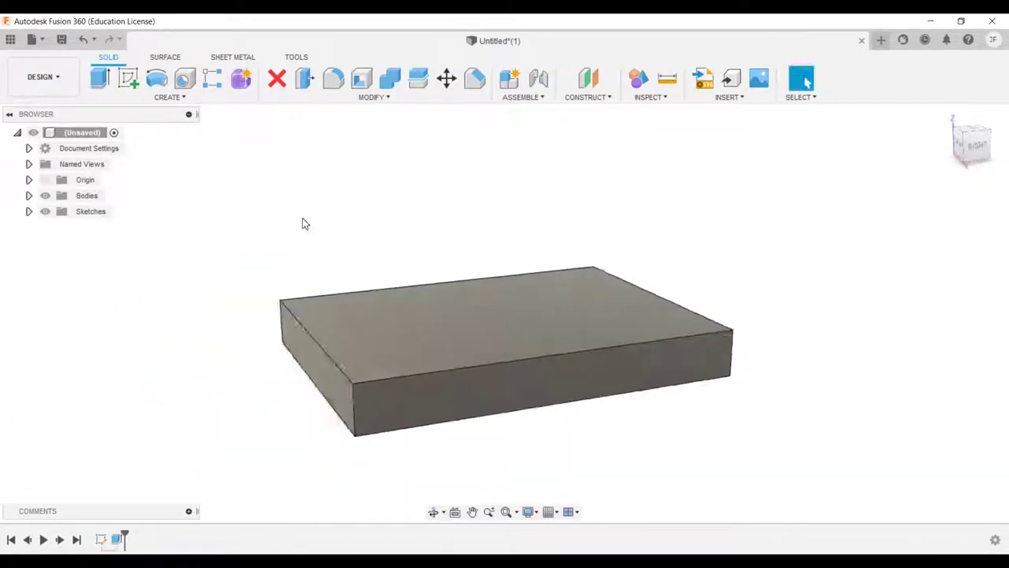
{"action": "middle_click_drag", "start_coordinate": [305, 221], "coordinate": [171, 293], "text": "shift"}
Step: Extrude the outer rim profile upward, hide Sketch1, and start a new sketch from the FRONT view
{"action": "left_click", "coordinate": [100, 227]}
{"action": "key", "text": "e"}
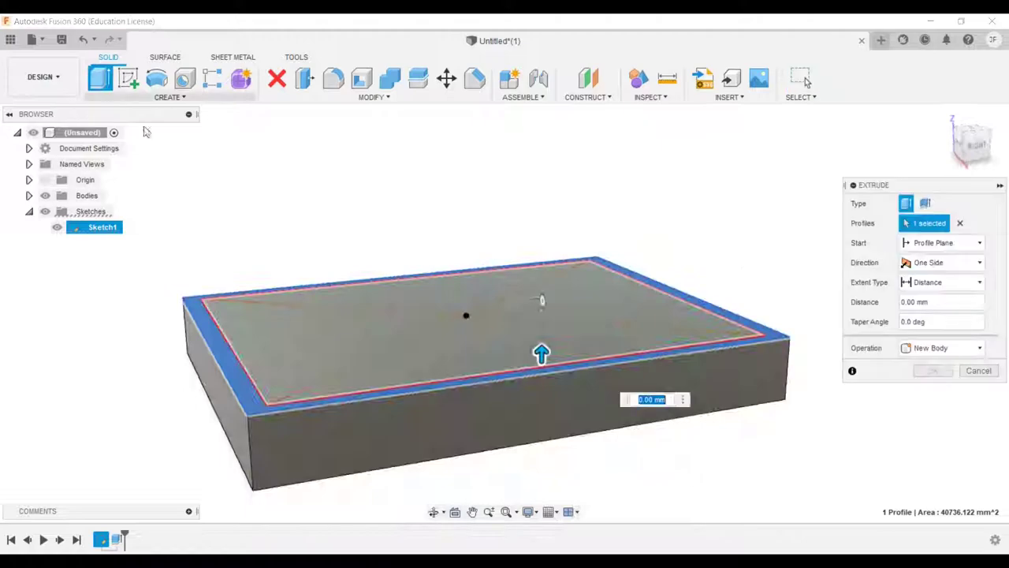
{"action": "key", "text": "Escape"}
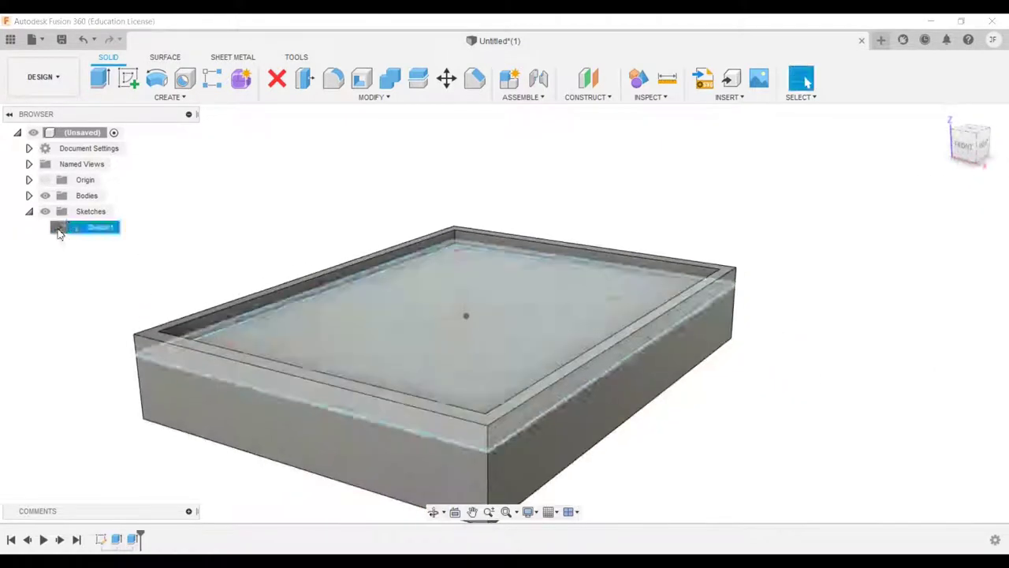
{"action": "left_click", "coordinate": [57, 227]}
{"action": "mouse_move", "coordinate": [552, 231]}
{"action": "middle_mouse_down", "text": "shift"}
{"action": "mouse_move", "coordinate": [647, 231]}
{"action": "mouse_move", "coordinate": [516, 230]}
{"action": "middle_mouse_up", "text": "shift"}
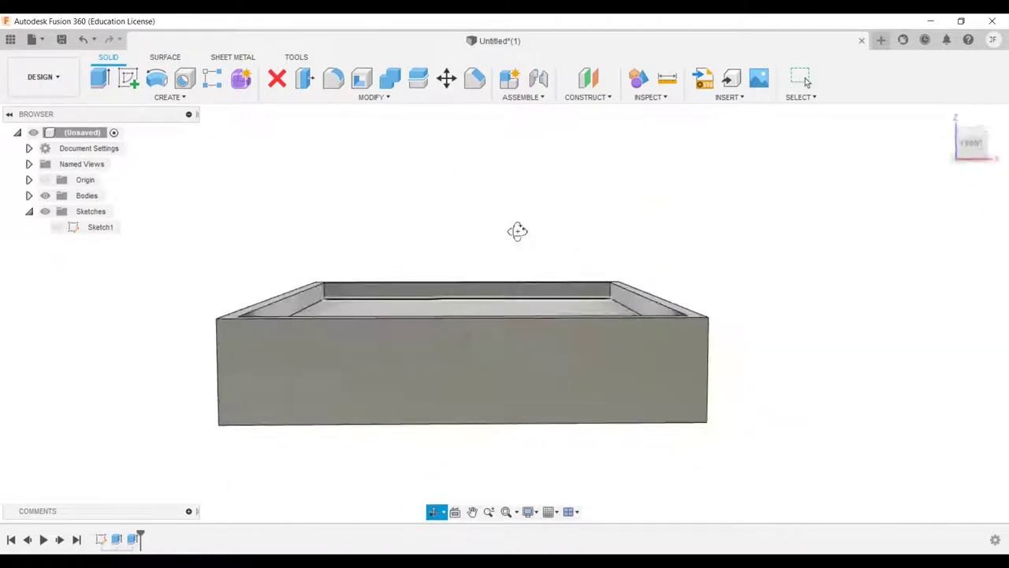
{"action": "left_click", "coordinate": [970, 142]}
{"action": "left_click", "coordinate": [128, 77]}
Step: Sketch a drawer rectangle on the front face and copy it beside the first
{"action": "left_click", "coordinate": [331, 323]}
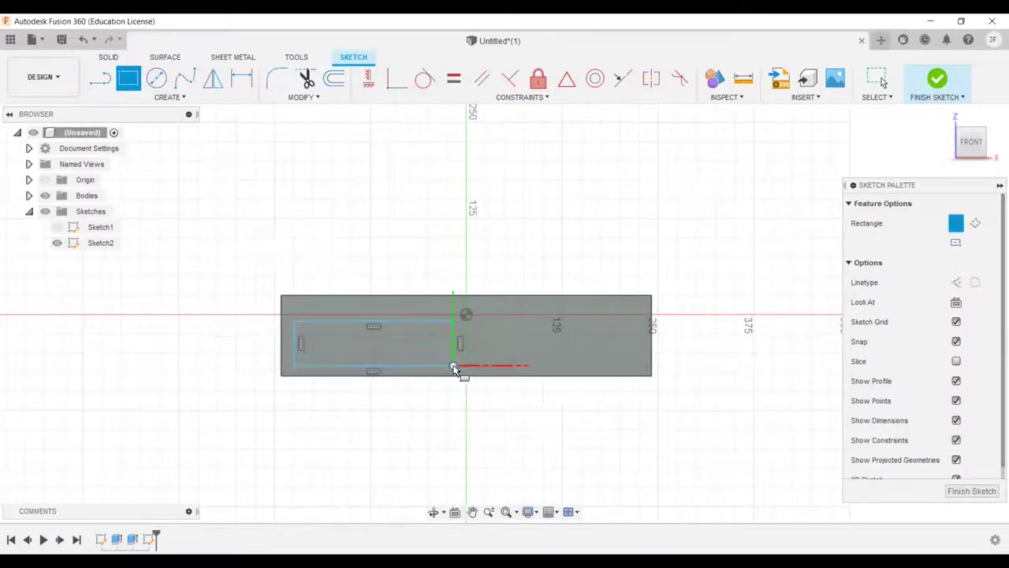
{"action": "key", "text": "m"}
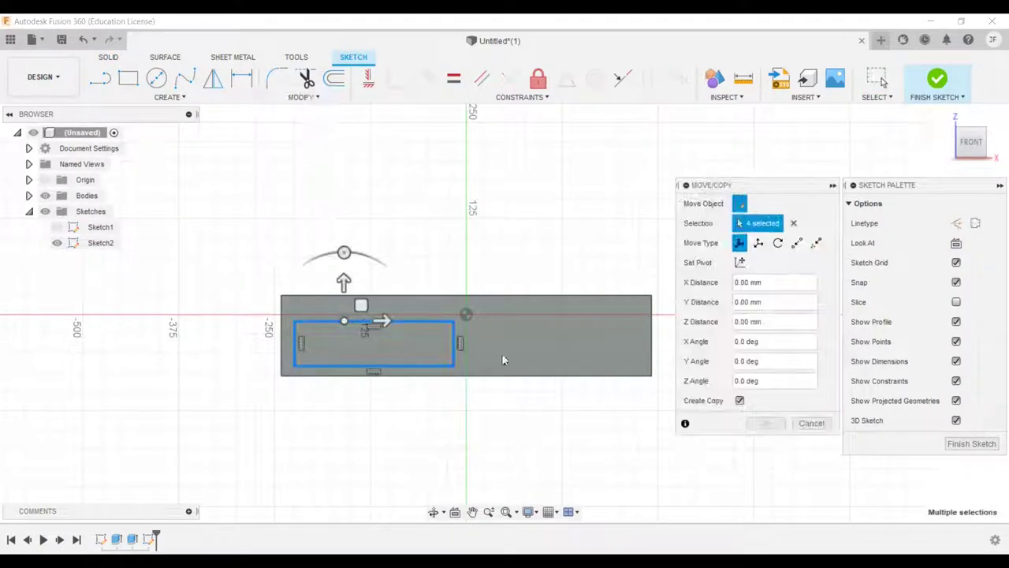
{"action": "key", "text": "Return"}
Step: Cut both drawer opening profiles 275 mm into the base, then begin a rectangle sketch on the back face
{"action": "key", "text": "e"}
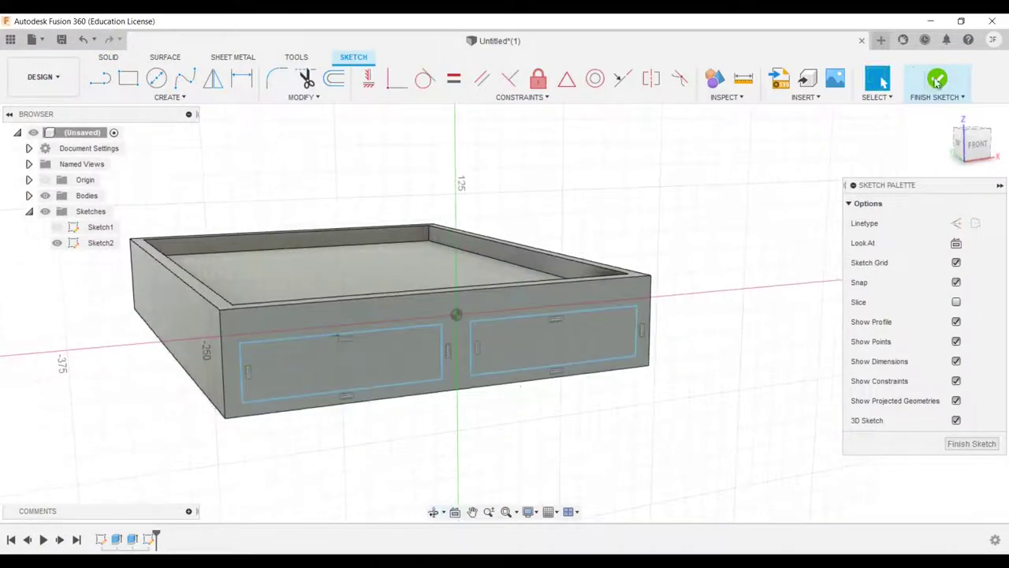
{"action": "left_click", "coordinate": [347, 389]}
{"action": "middle_click_drag", "start_coordinate": [347, 389], "coordinate": [630, 326], "text": "shift"}
{"action": "left_click", "coordinate": [631, 326]}
{"action": "left_click_drag", "start_coordinate": [631, 326], "coordinate": [395, 255]}
{"action": "left_click", "coordinate": [932, 390]}
{"action": "middle_click_drag", "start_coordinate": [626, 295], "coordinate": [656, 194], "text": "shift"}
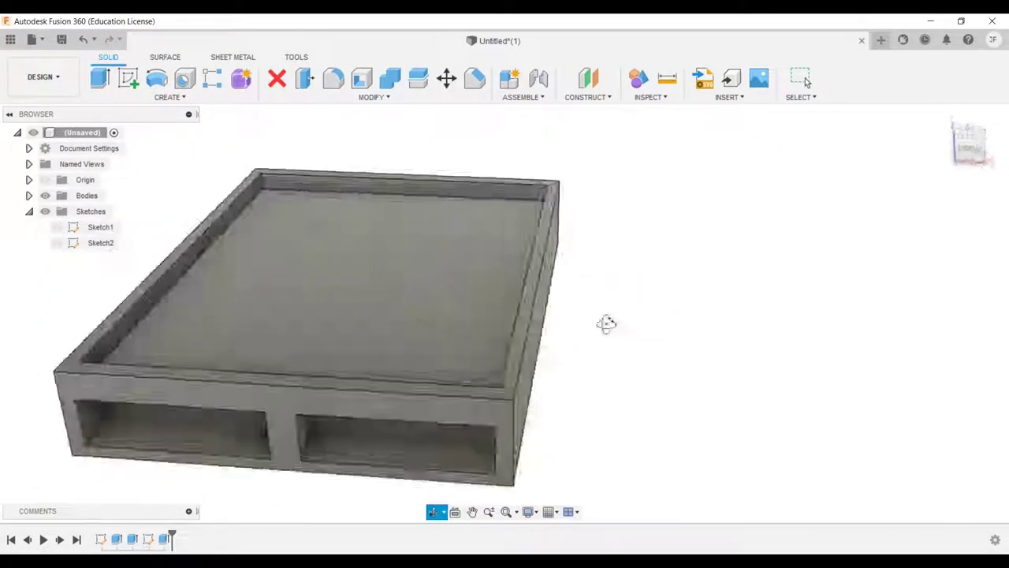
{"action": "key", "text": "r"}
{"action": "left_click", "coordinate": [656, 194]}
Step: Sketch the headboard rectangle on the back face from the base's top corner
{"action": "left_click", "coordinate": [274, 379]}
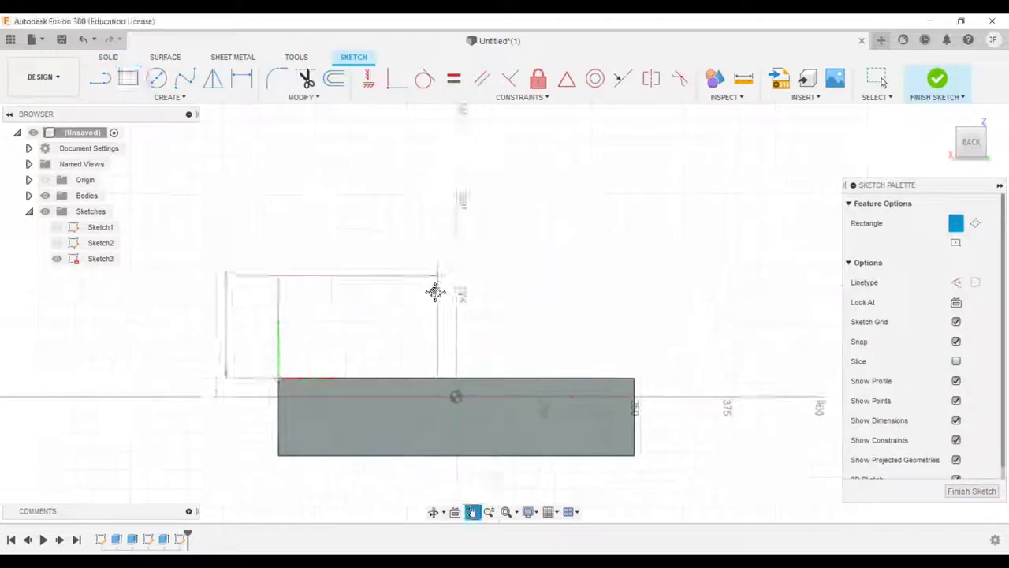
{"action": "left_click", "coordinate": [629, 257]}
{"action": "key", "text": "Escape"}
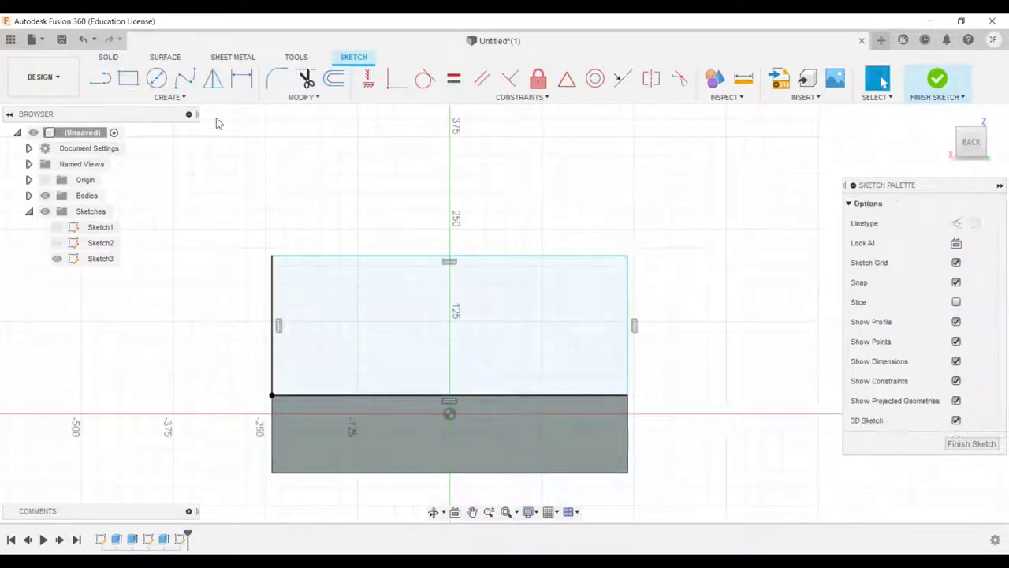
{"action": "middle_click_drag", "start_coordinate": [623, 400], "coordinate": [448, 270], "text": "shift"}
{"action": "left_click", "coordinate": [936, 79]}
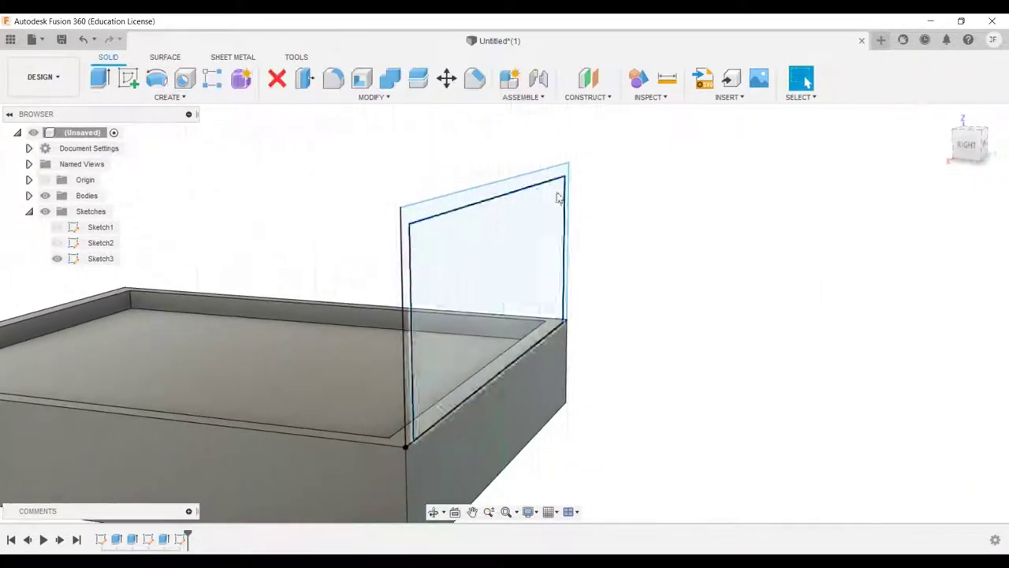
Step: Extrude the headboard profiles 25 mm, joined to the bed base
{"action": "key", "text": "e"}
{"action": "middle_click_drag", "start_coordinate": [653, 322], "coordinate": [717, 354], "text": "shift"}
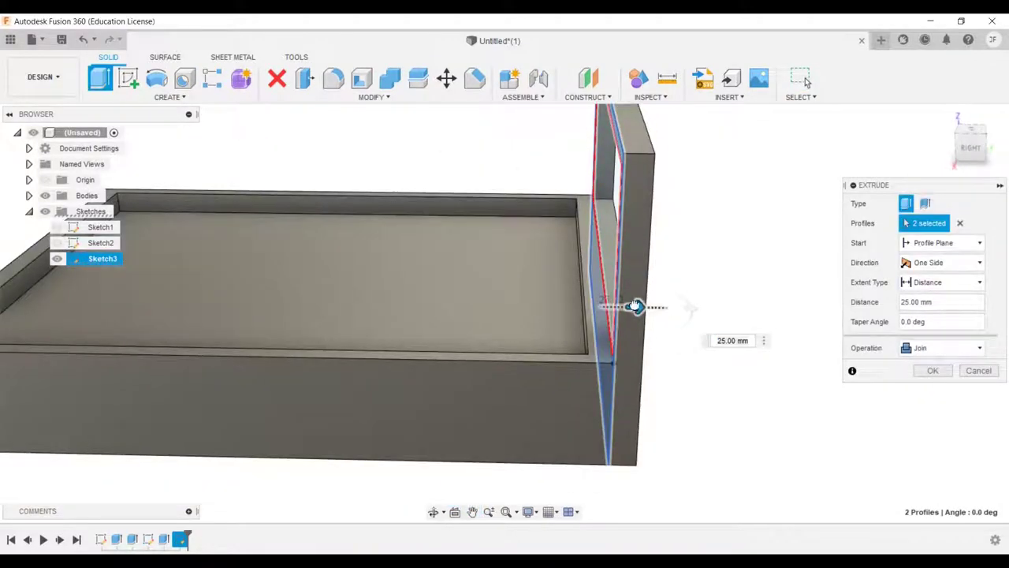
{"action": "scroll", "coordinate": [757, 299], "scroll_direction": "up", "scroll_amount": 5}
{"action": "scroll", "coordinate": [757, 299], "scroll_direction": "down", "scroll_amount": 5}
{"action": "key", "text": "Return"}
{"action": "mouse_move", "coordinate": [667, 308]}
{"action": "middle_mouse_down", "text": "shift"}
{"action": "mouse_move", "coordinate": [689, 367]}
{"action": "mouse_move", "coordinate": [781, 354]}
{"action": "mouse_move", "coordinate": [666, 351]}
{"action": "mouse_move", "coordinate": [739, 387]}
{"action": "mouse_move", "coordinate": [764, 355]}
{"action": "middle_mouse_up", "text": "shift"}
Step: Create a freeform mattress box centred at the origin, 50 mm high
{"action": "left_click", "coordinate": [167, 96]}
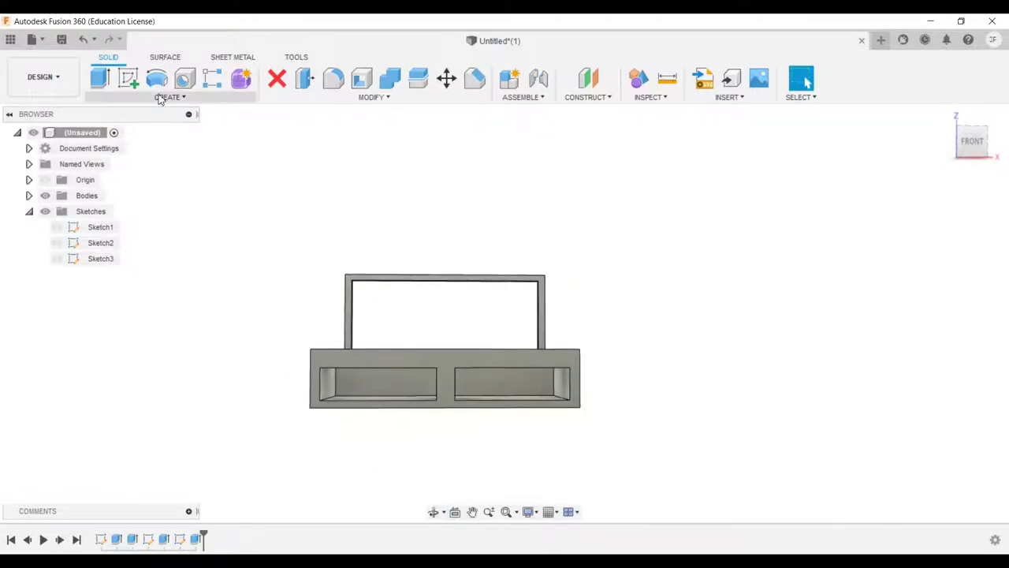
{"action": "left_click", "coordinate": [133, 147]}
{"action": "left_click", "coordinate": [129, 78]}
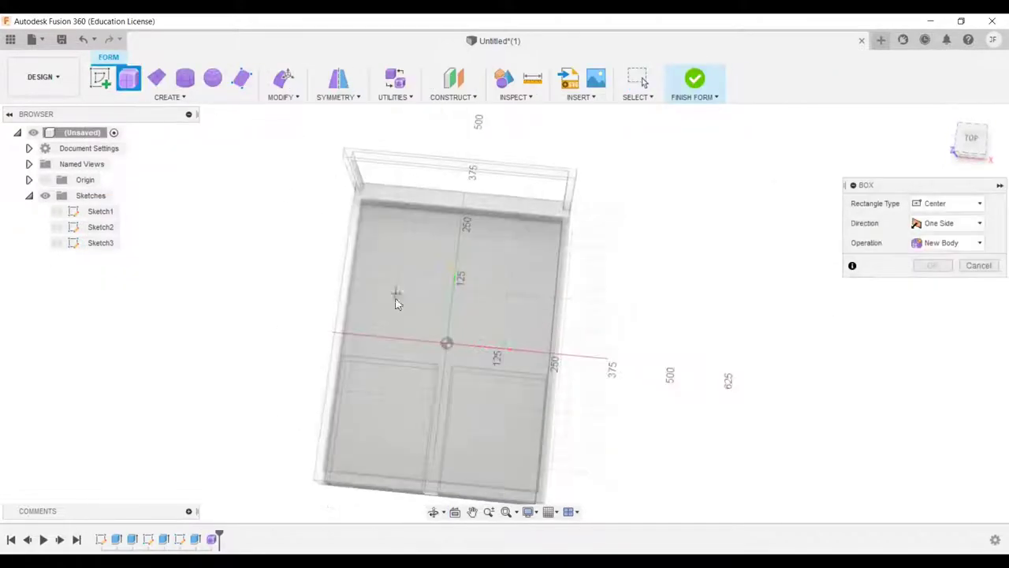
{"action": "left_click", "coordinate": [519, 300]}
{"action": "left_click", "coordinate": [399, 129]}
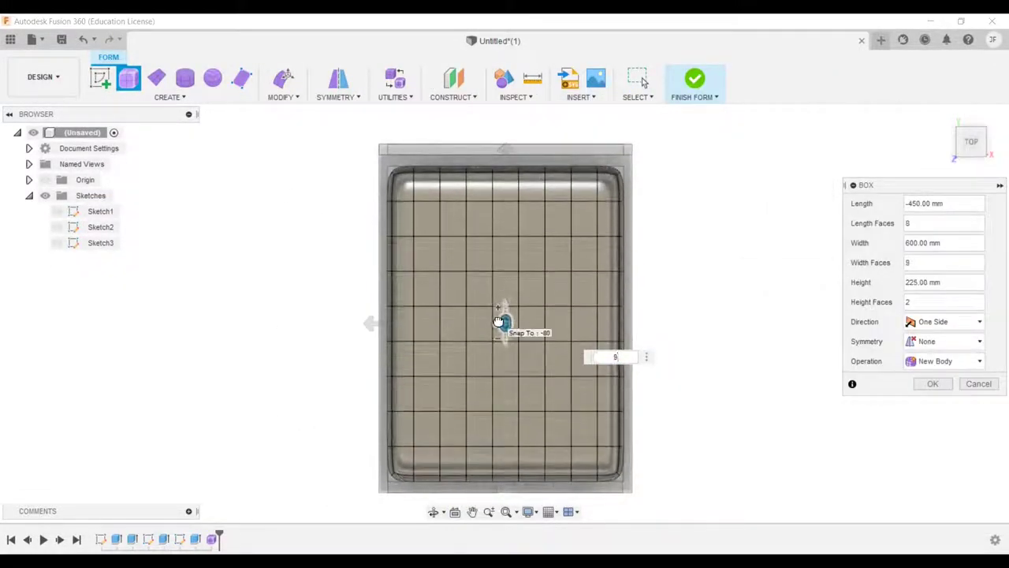
{"action": "middle_click_drag", "start_coordinate": [505, 320], "coordinate": [599, 218], "text": "shift"}
{"action": "left_click_drag", "start_coordinate": [511, 211], "coordinate": [489, 312]}
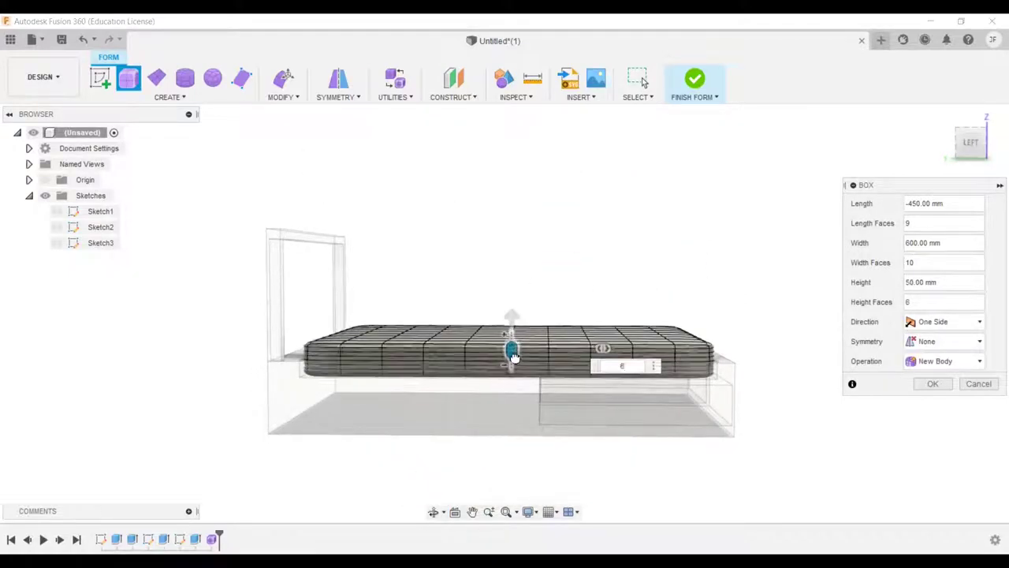
{"action": "left_click", "coordinate": [935, 385]}
Step: Reshape the mattress T-spline with Edit Form to give it a cushioned look
{"action": "middle_click_drag", "start_coordinate": [906, 378], "coordinate": [607, 353], "text": "shift"}
{"action": "scroll", "coordinate": [642, 310], "scroll_direction": "up", "scroll_amount": 3}
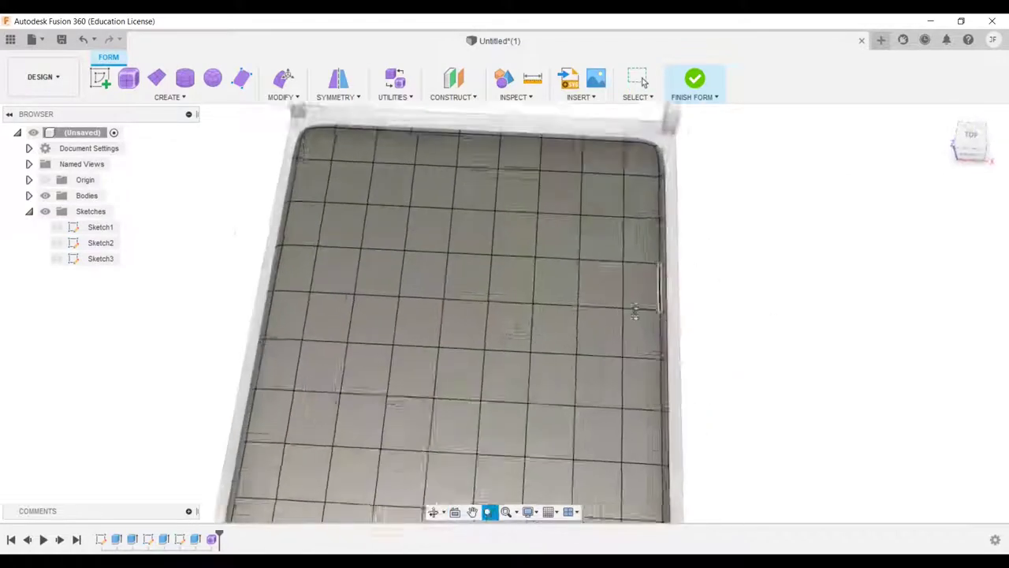
{"action": "middle_click_drag", "start_coordinate": [642, 311], "coordinate": [495, 271], "text": "shift"}
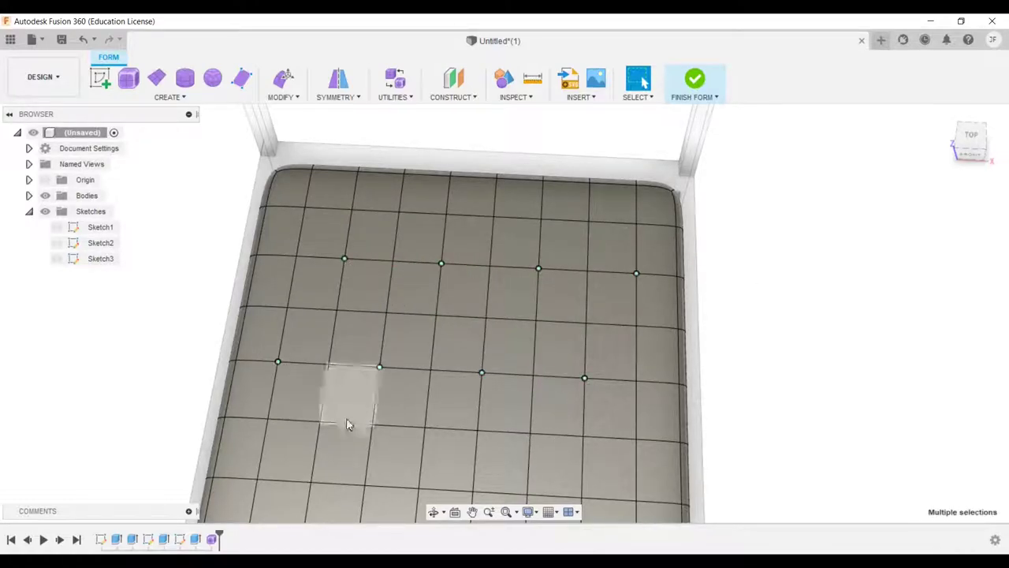
{"action": "middle_click_drag", "start_coordinate": [420, 494], "coordinate": [320, 384]}
{"action": "scroll", "coordinate": [562, 393], "scroll_direction": "down", "scroll_amount": 5}
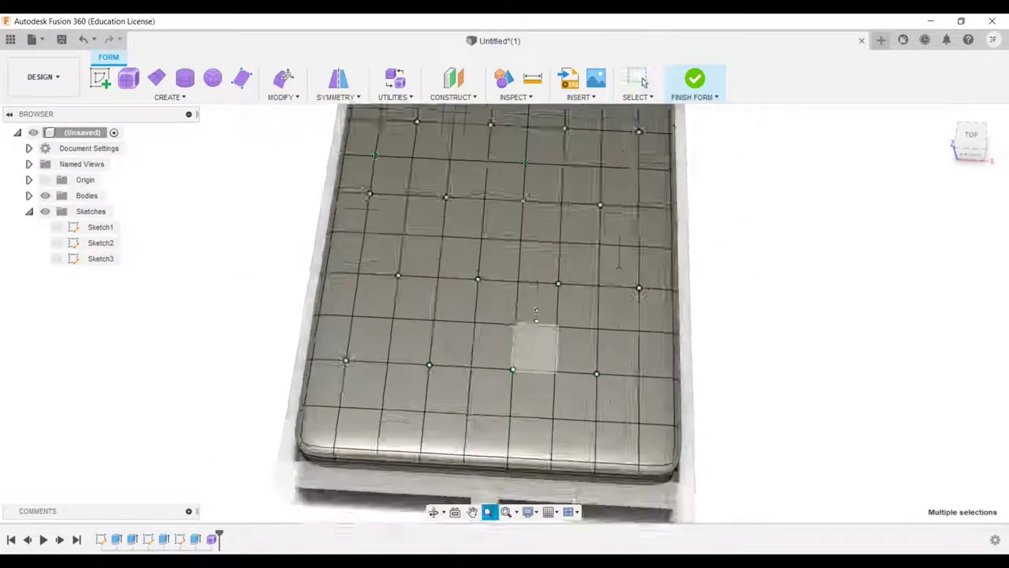
{"action": "left_click", "coordinate": [284, 78]}
{"action": "middle_click_drag", "start_coordinate": [552, 331], "coordinate": [688, 238], "text": "shift"}
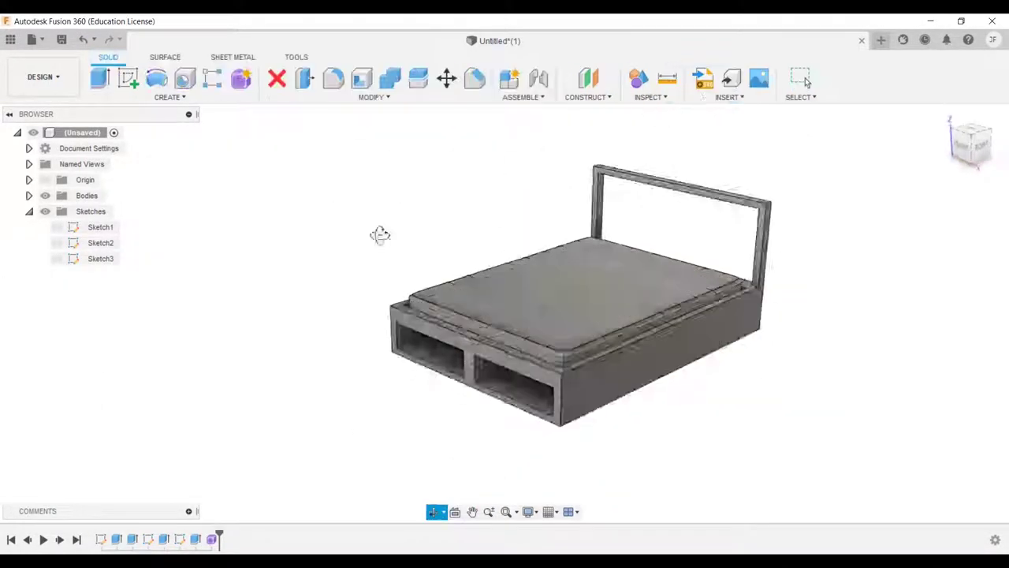
{"action": "mouse_move", "coordinate": [380, 235]}
{"action": "middle_mouse_down", "text": "shift"}
{"action": "mouse_move", "coordinate": [462, 236]}
{"action": "mouse_move", "coordinate": [421, 228]}
{"action": "mouse_move", "coordinate": [484, 198]}
{"action": "middle_mouse_up", "text": "shift"}
Step: Extrude the two drawer opening profiles 250 mm into drawer blocks
{"action": "left_click", "coordinate": [55, 242]}
{"action": "left_click", "coordinate": [100, 242]}
{"action": "key", "text": "e"}
{"action": "left_click_drag", "start_coordinate": [590, 303], "coordinate": [624, 426]}
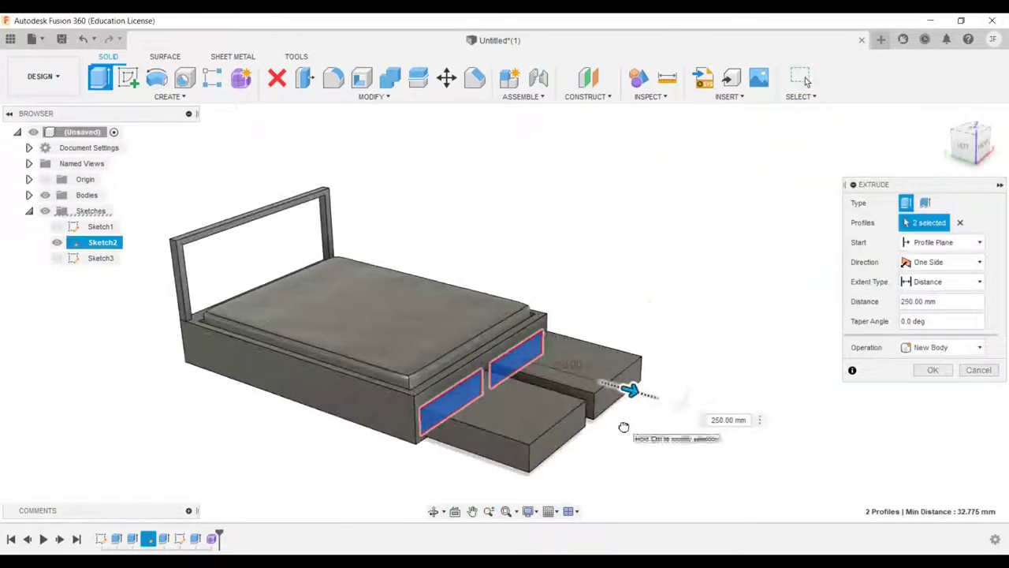
{"action": "left_click", "coordinate": [933, 371]}
Step: Sketch a rectangle on the drawer block face and move it onto the right block
{"action": "key", "text": "r"}
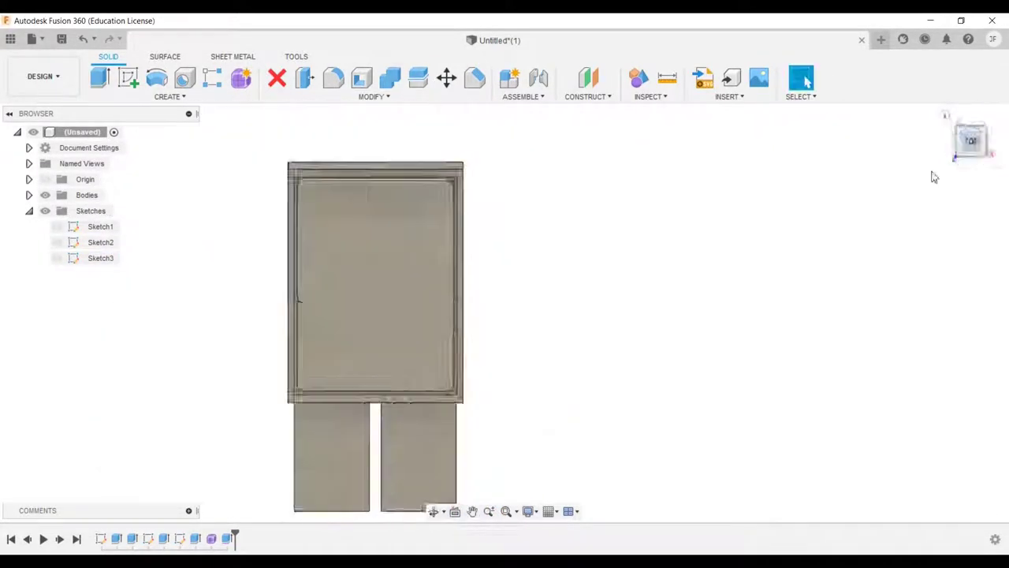
{"action": "left_click", "coordinate": [421, 353]}
{"action": "left_click", "coordinate": [352, 431]}
{"action": "left_click", "coordinate": [459, 254]}
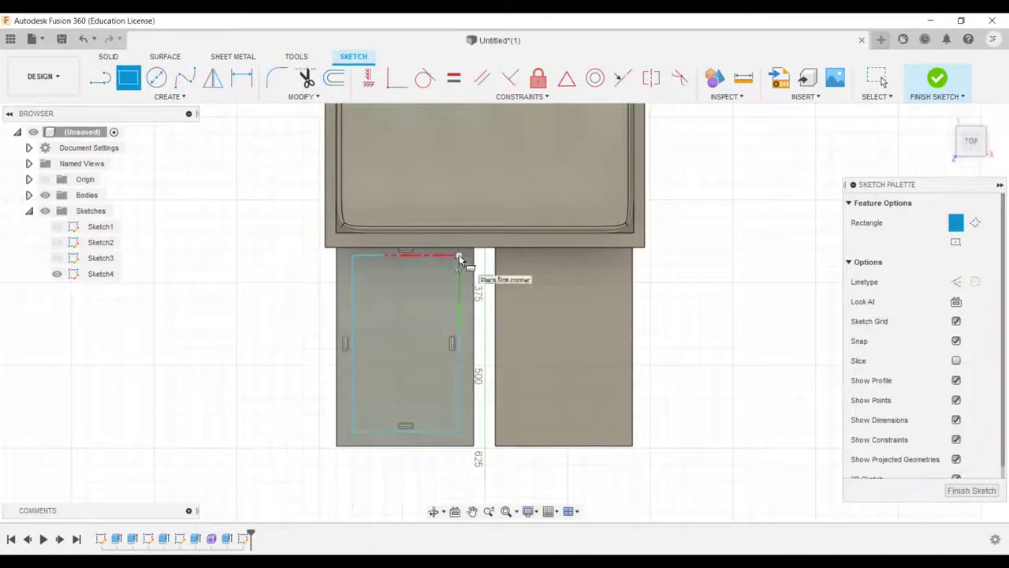
{"action": "key", "text": "m"}
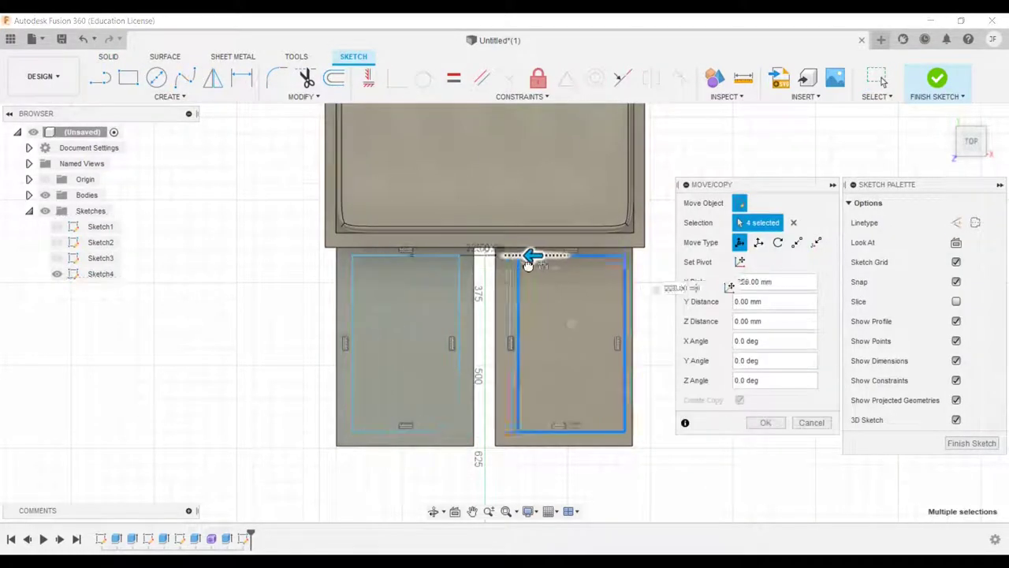
{"action": "left_click_drag", "start_coordinate": [528, 265], "coordinate": [529, 292]}
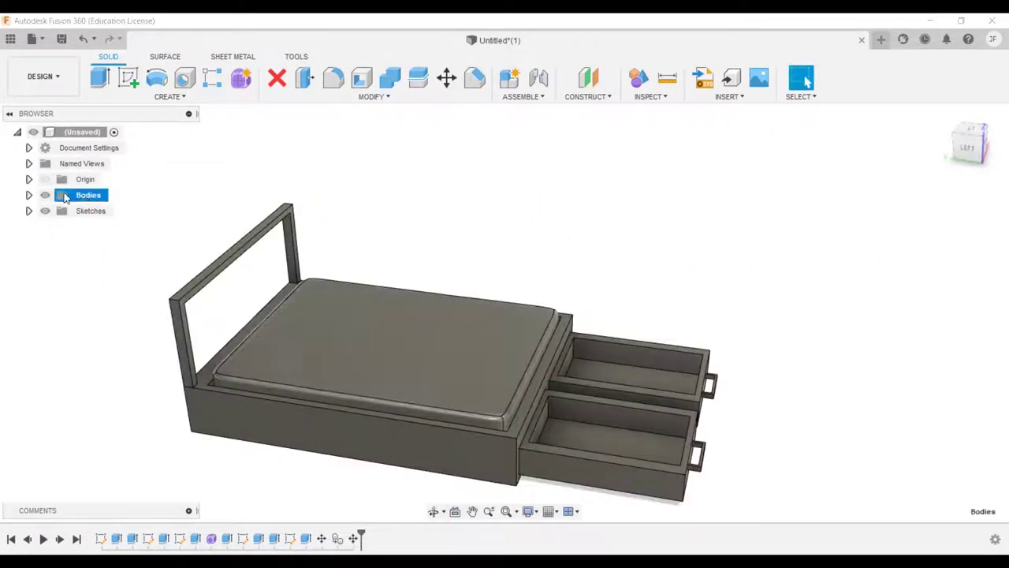
Step: Move the drawers out of the bed and convert all bodies into components
{"action": "key", "text": "m"}
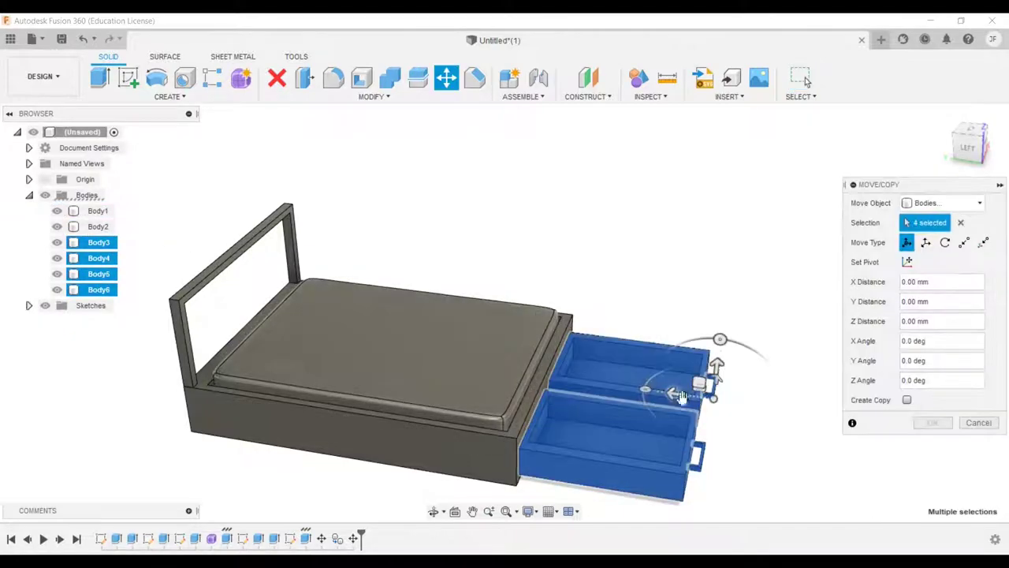
{"action": "left_click_drag", "start_coordinate": [713, 371], "coordinate": [768, 403]}
{"action": "key", "text": "Return"}
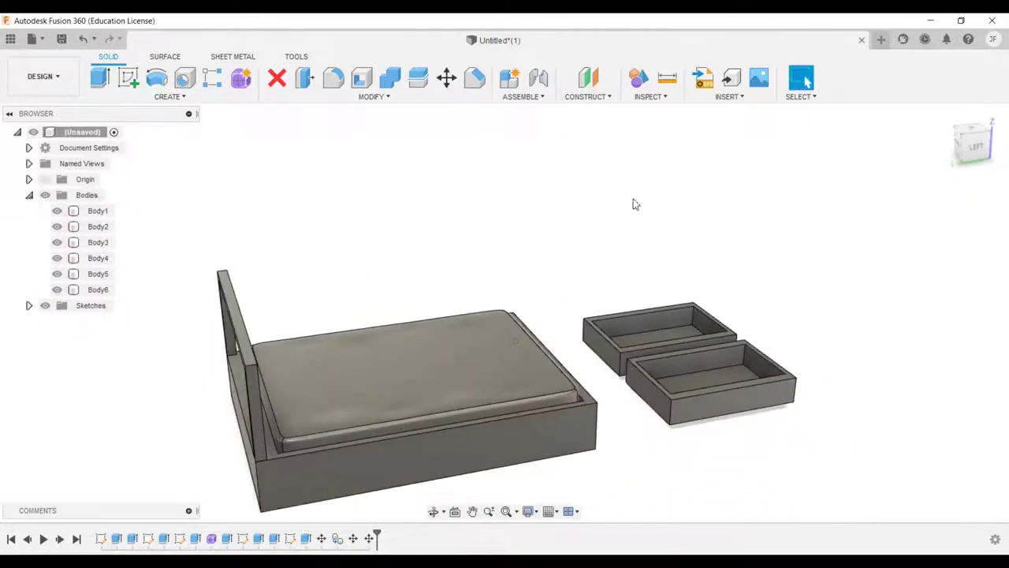
{"action": "left_click", "coordinate": [523, 96]}
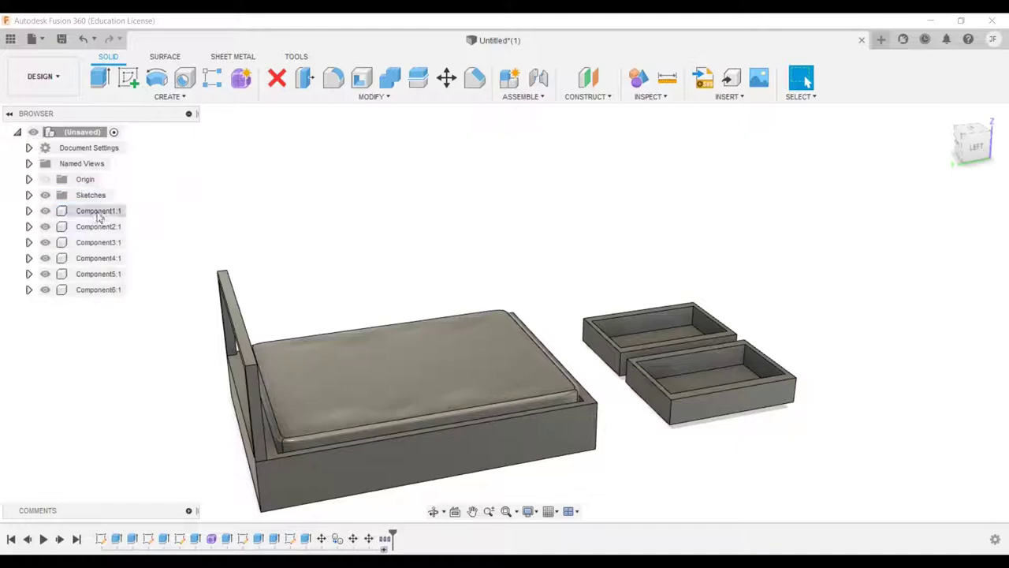
Step: Joint the first drawer to its bed opening with Slider motion
{"action": "key", "text": "j"}
{"action": "left_click", "coordinate": [608, 315]}
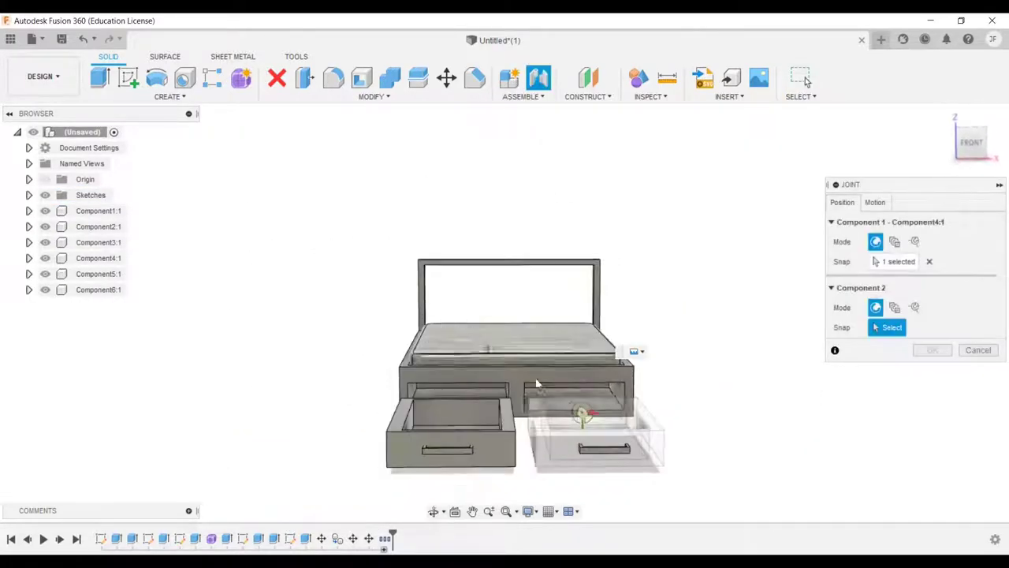
{"action": "left_click", "coordinate": [583, 442]}
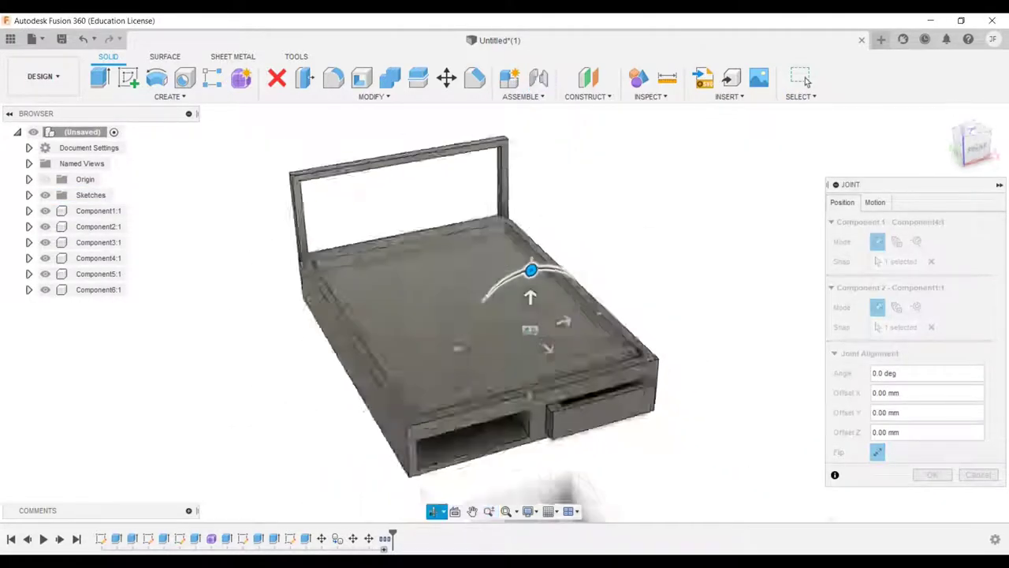
{"action": "left_click", "coordinate": [875, 202]}
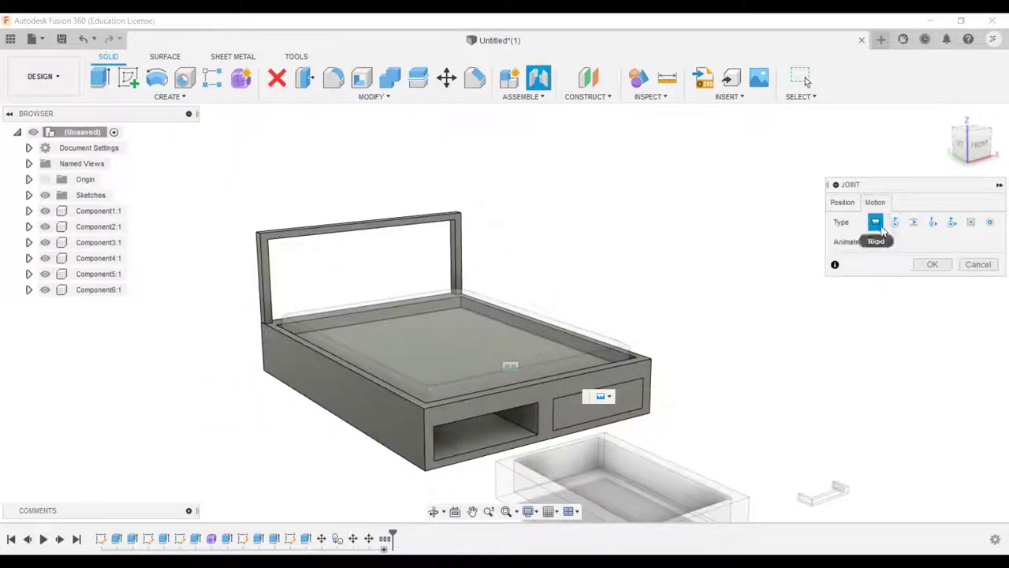
{"action": "left_click", "coordinate": [912, 221]}
{"action": "left_click", "coordinate": [932, 284]}
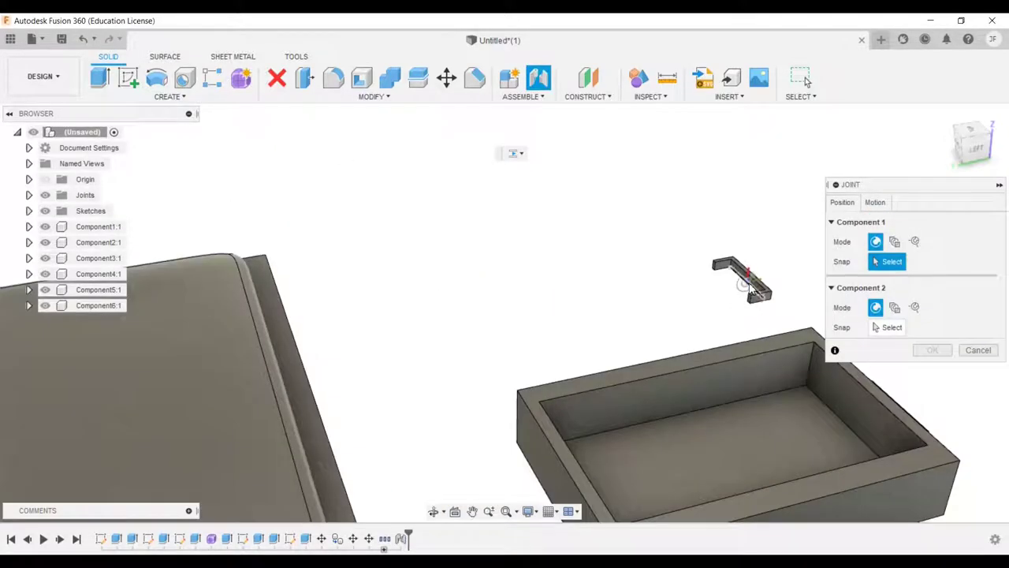
{"action": "key", "text": "Escape"}
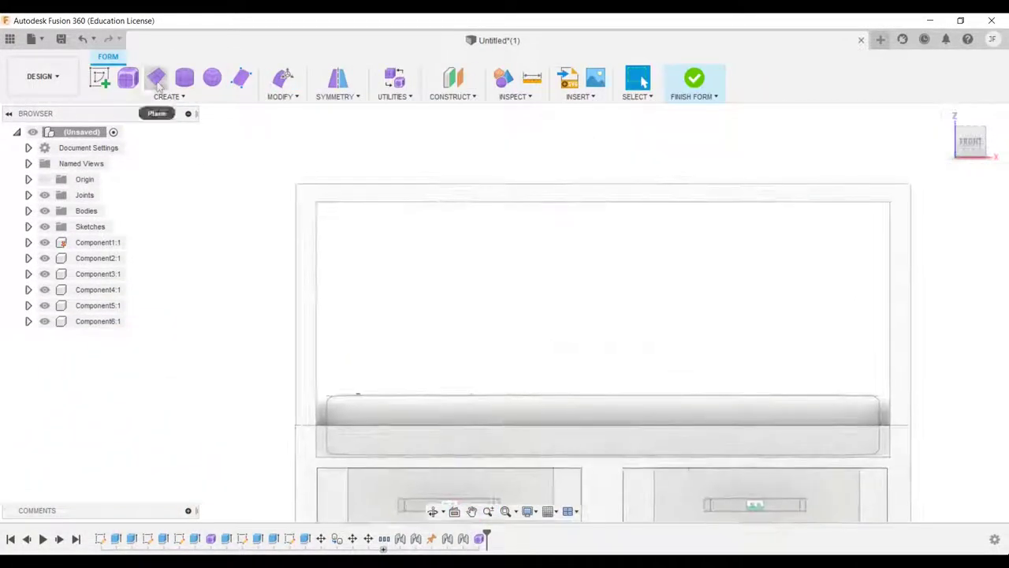
Step: Place a 450 x 200 mm form plane for the headboard and start creasing its vertices
{"action": "left_click", "coordinate": [387, 247]}
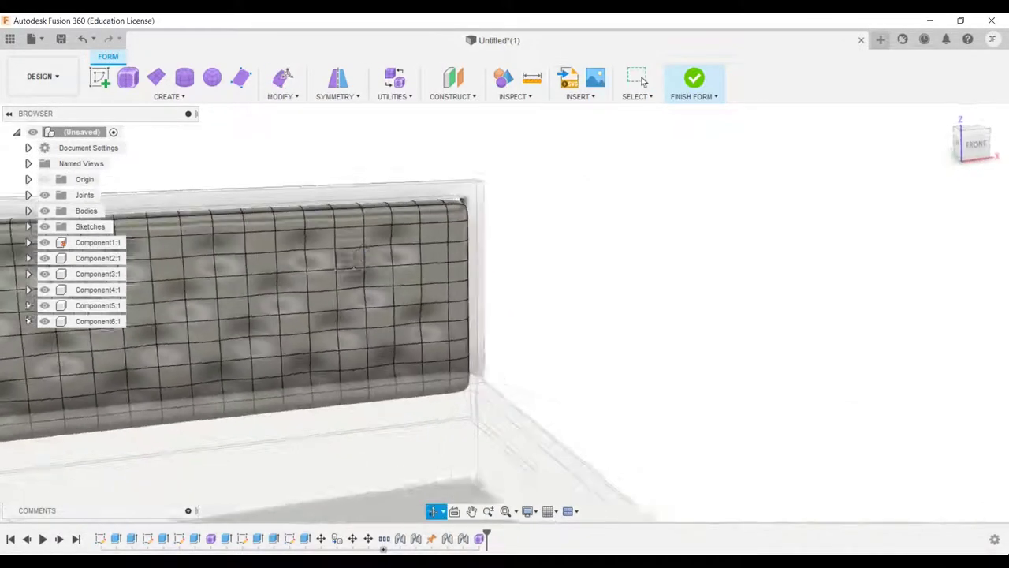
{"action": "left_click", "coordinate": [282, 87]}
{"action": "left_click", "coordinate": [292, 270]}
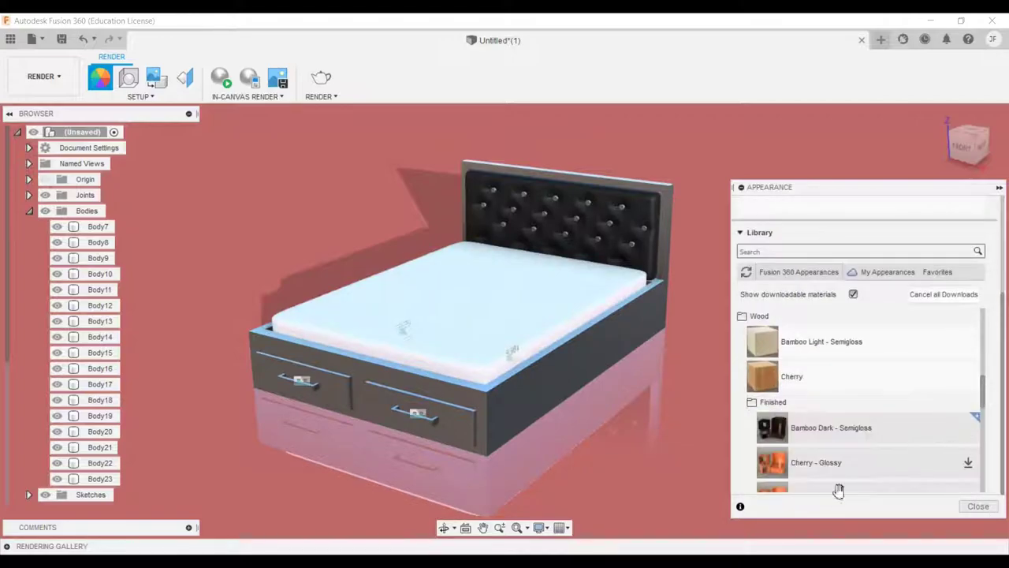
Step: Apply a wood appearance to the bed frame
{"action": "left_click_drag", "start_coordinate": [762, 376], "coordinate": [520, 356]}
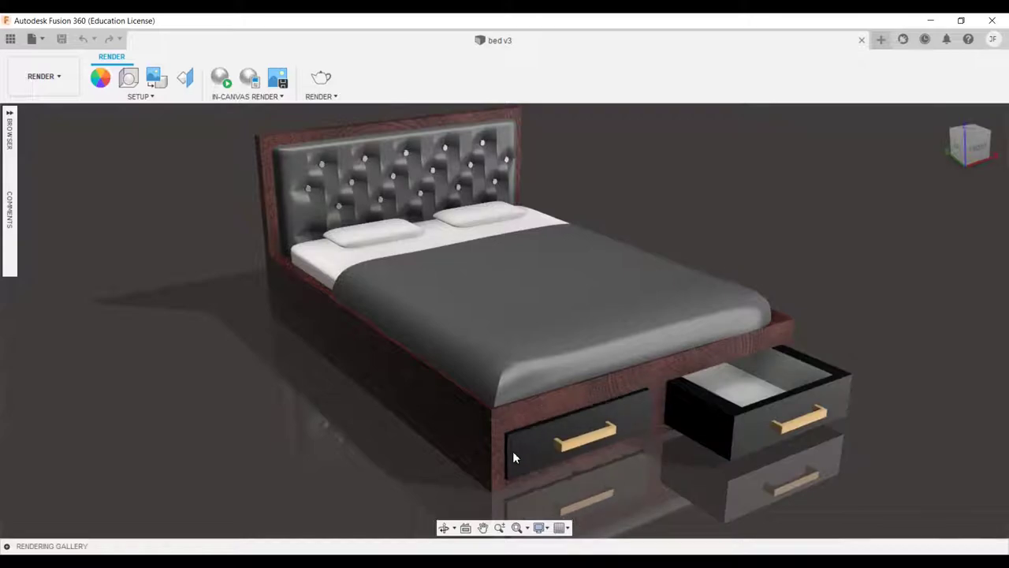
Step: Slide the right drawer out and back in, then orbit round to the bed's front
{"action": "left_click_drag", "start_coordinate": [743, 434], "coordinate": [836, 513]}
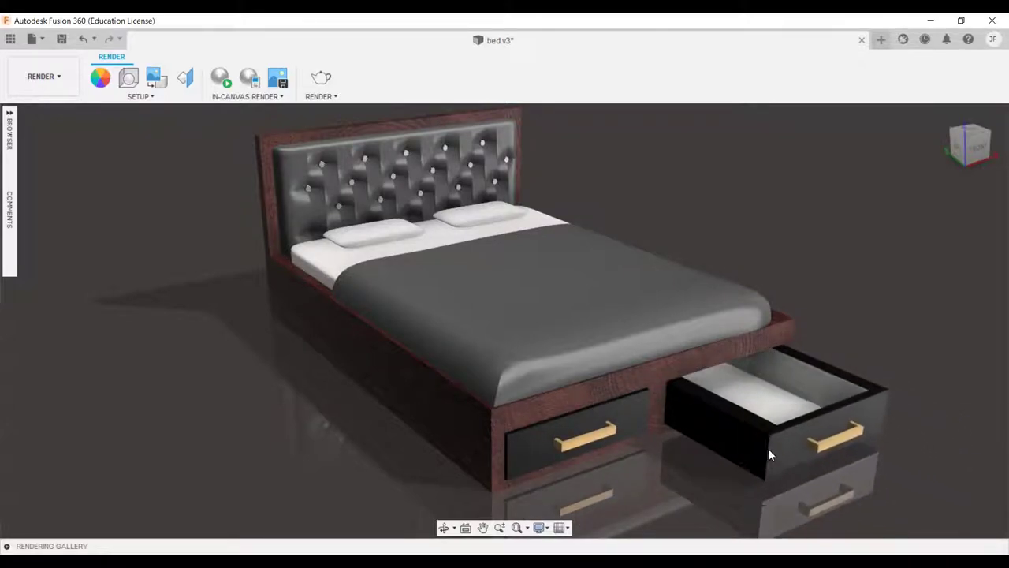
{"action": "left_click_drag", "start_coordinate": [711, 400], "coordinate": [683, 381]}
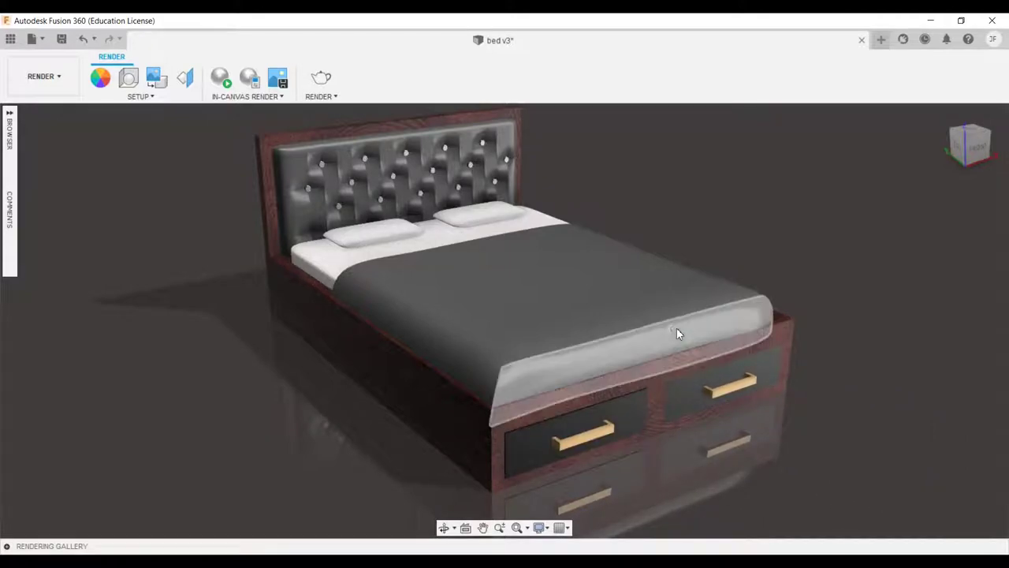
{"action": "mouse_move", "coordinate": [677, 329]}
{"action": "middle_mouse_down", "text": "shift"}
{"action": "mouse_move", "coordinate": [519, 333]}
{"action": "mouse_move", "coordinate": [542, 333]}
{"action": "middle_mouse_up", "text": "shift"}
{"action": "mouse_move", "coordinate": [601, 359]}
{"action": "middle_mouse_down", "text": "shift"}
{"action": "mouse_move", "coordinate": [757, 359]}
{"action": "mouse_move", "coordinate": [832, 427]}
{"action": "middle_mouse_up", "text": "shift"}
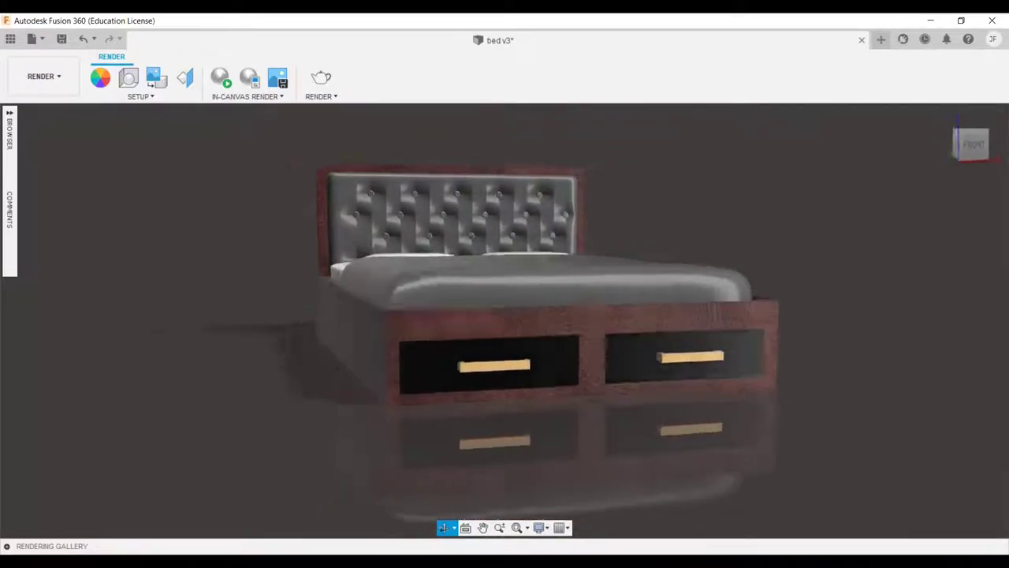